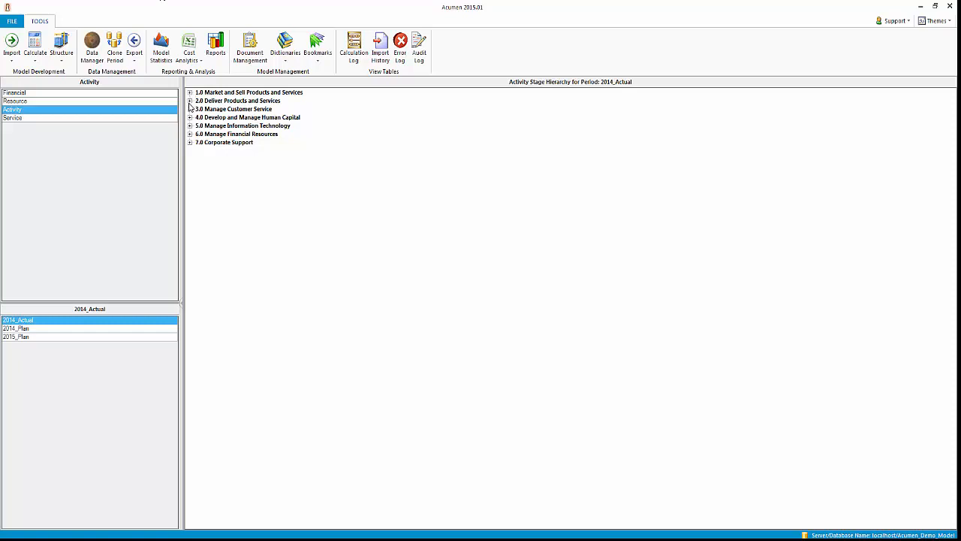
Open Define the enterprise information architecture under 5.0 Manage Information Technology > 5.4 Manage enterprise information and review its assignments, attributes and costs
click(190, 126)
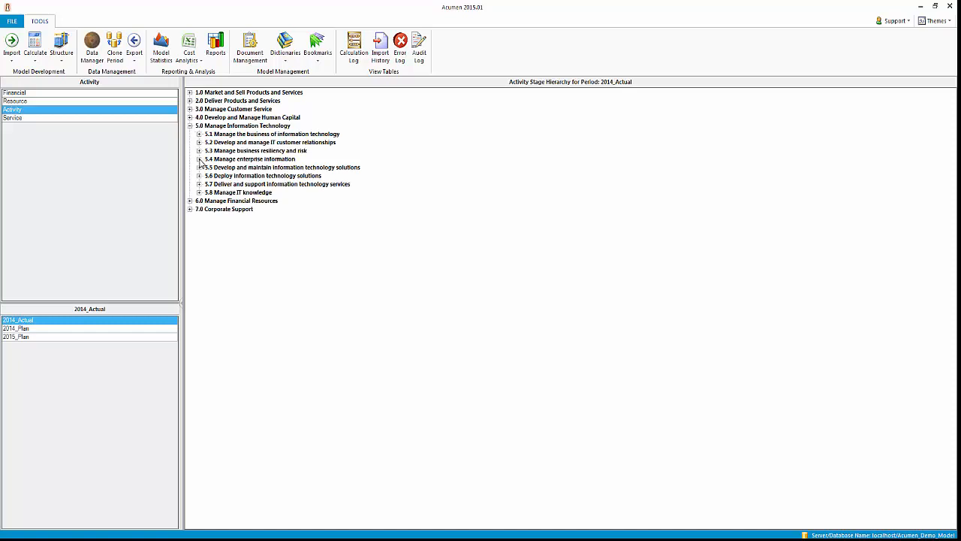
click(199, 159)
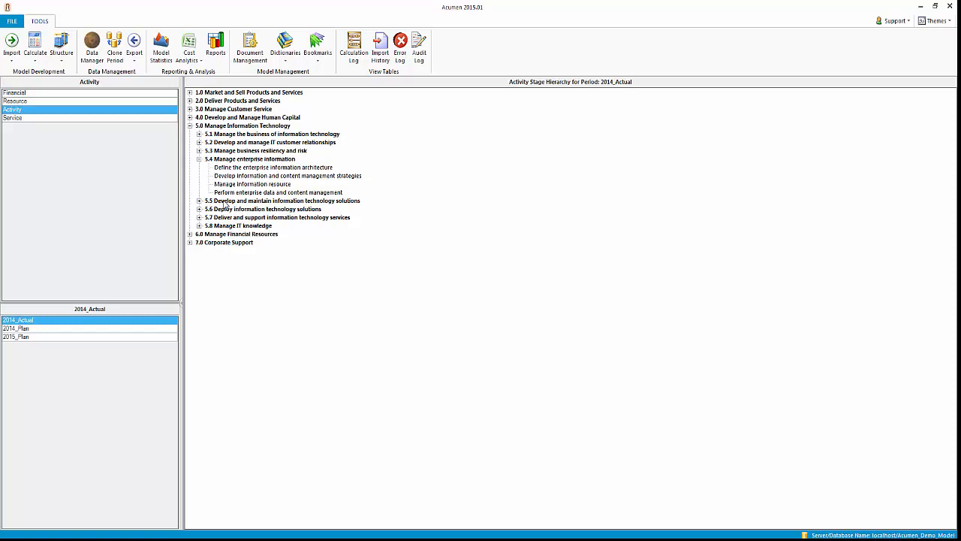
click(248, 168)
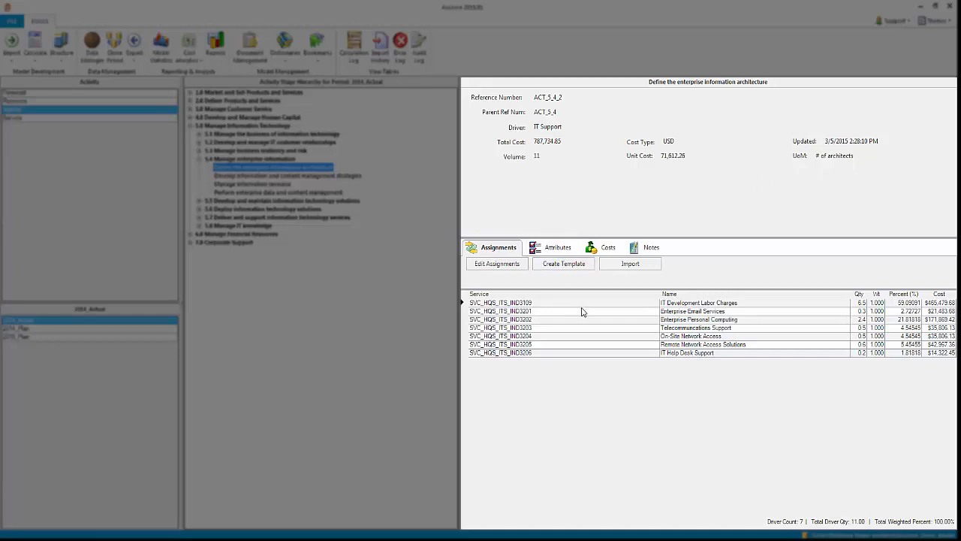
click(563, 250)
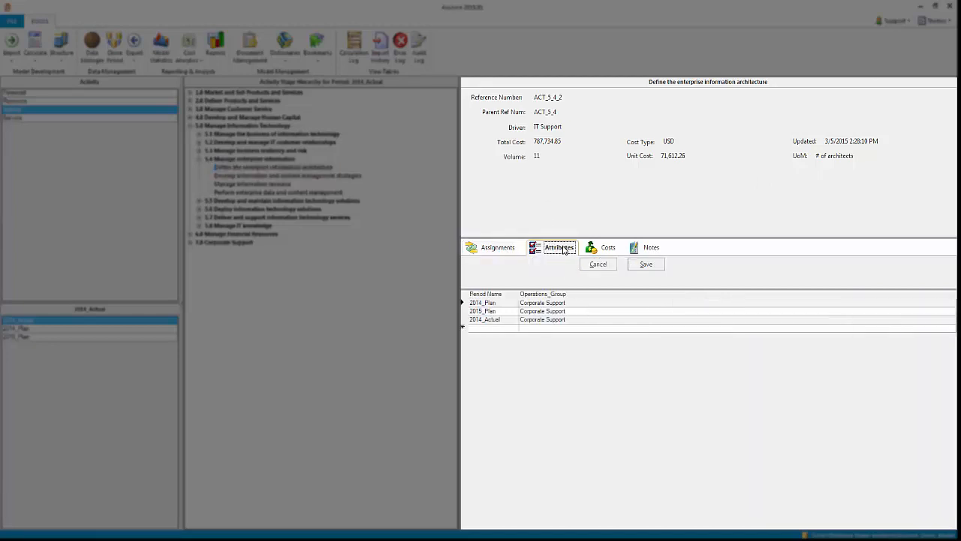
click(606, 248)
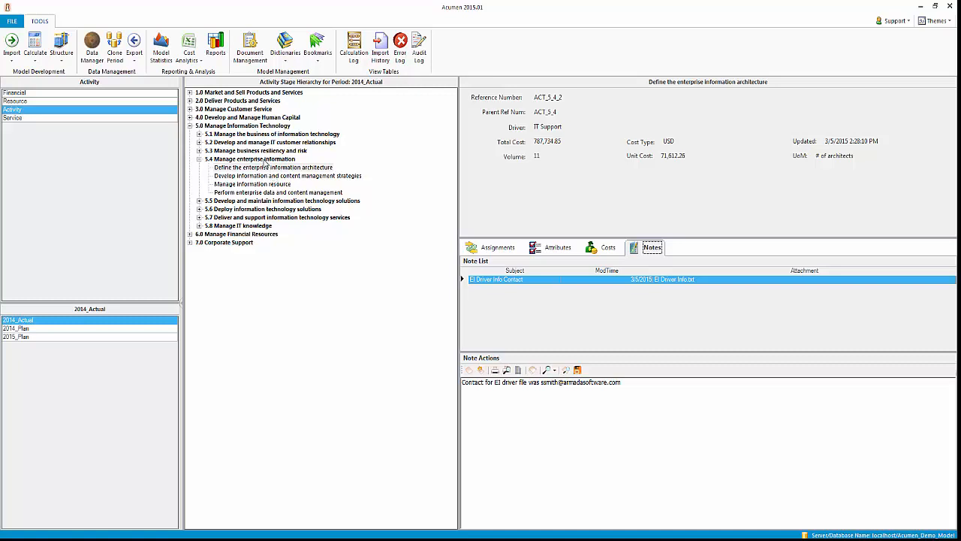
View the In and Out flows of the Define the enterprise information architecture activity and close the view again
right_click(264, 167)
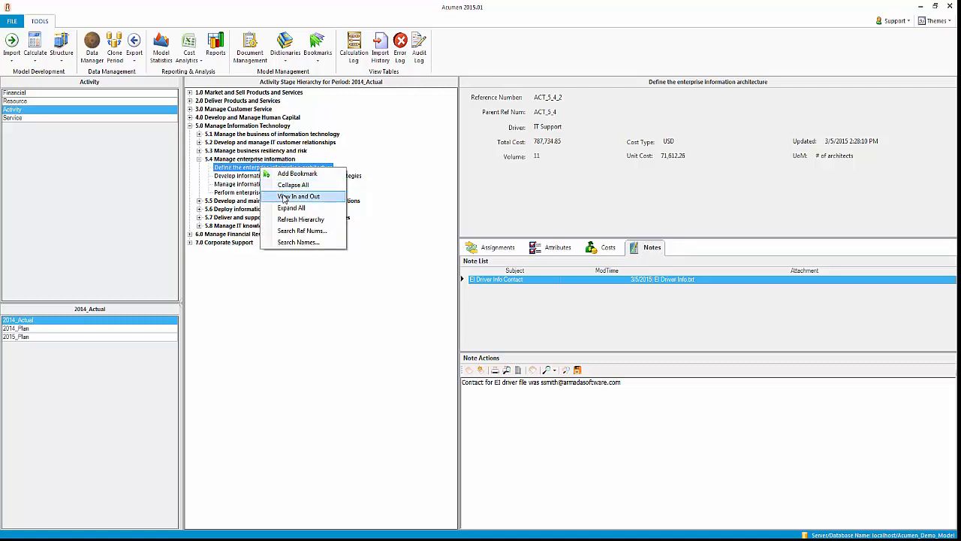
click(284, 199)
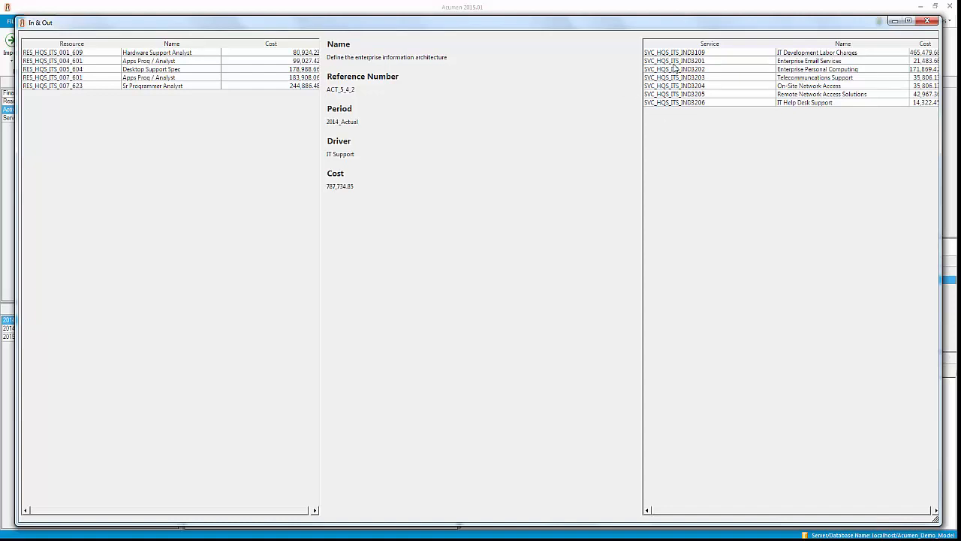
key(Escape)
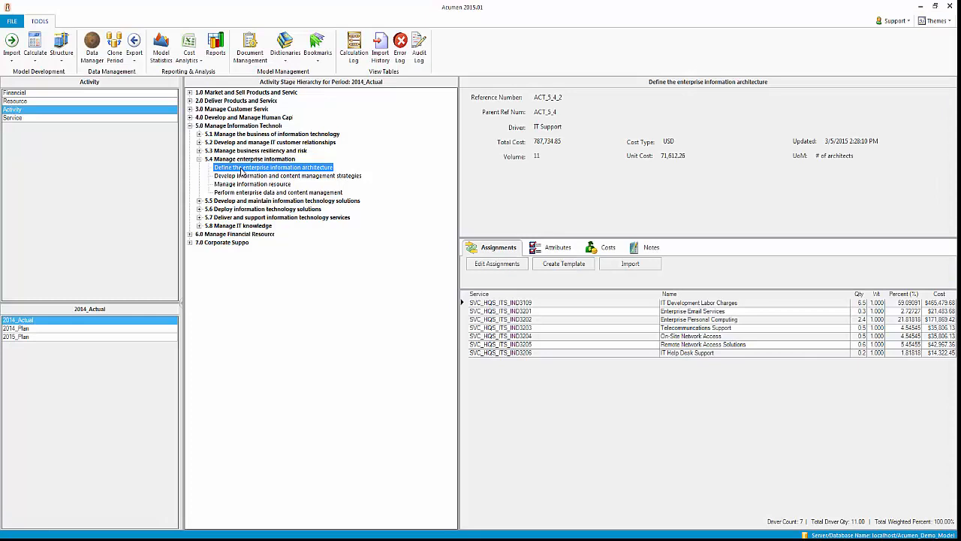
Jump from the activity's assignment list to the Enterprise Email Services account in the Service stage hierarchy
right_click(241, 172)
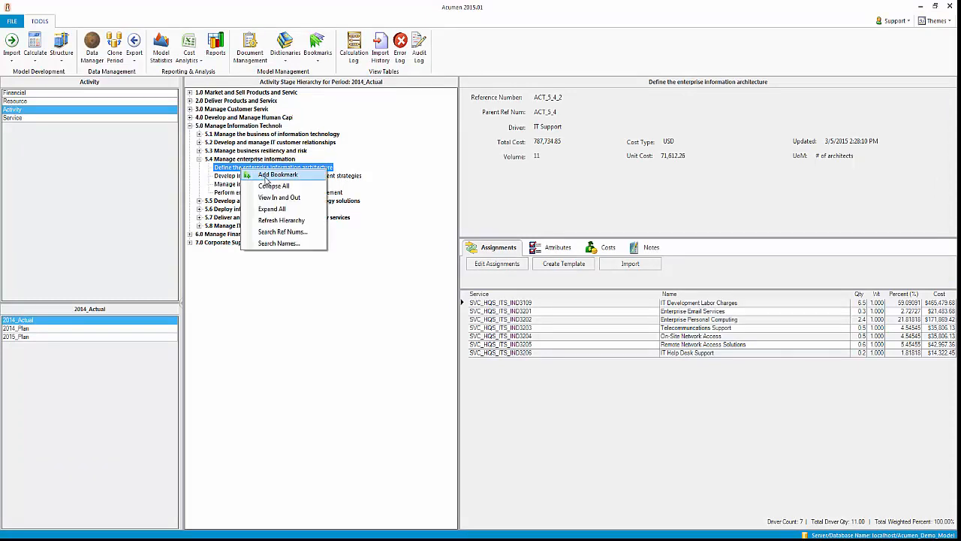
right_click(503, 312)
click(534, 332)
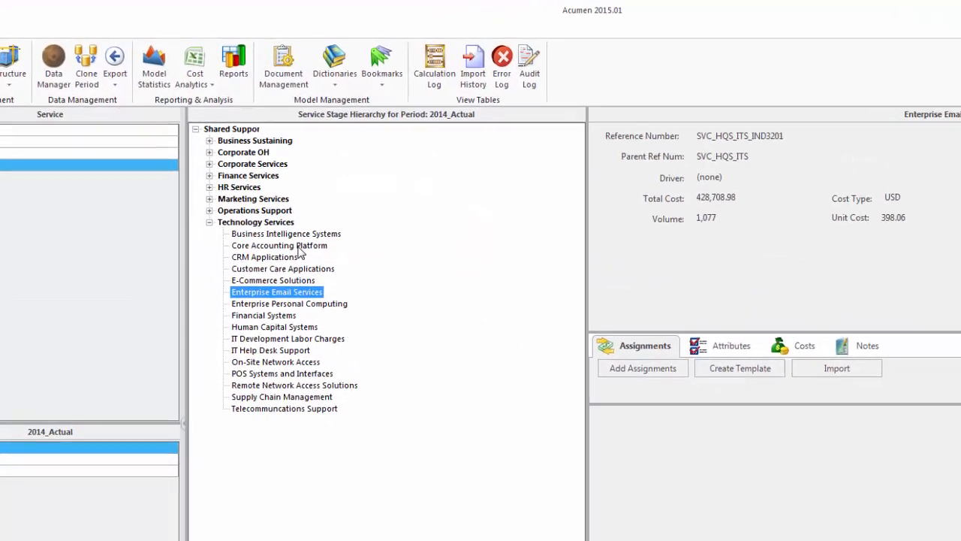
Look through the bookmarked accounts and centers and the list of model structure components
click(384, 82)
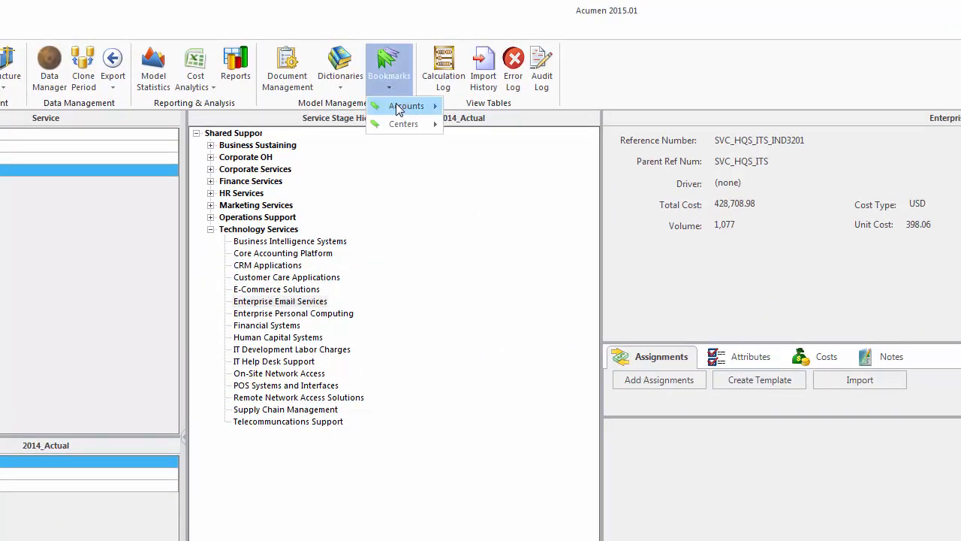
mouse_move(399, 110)
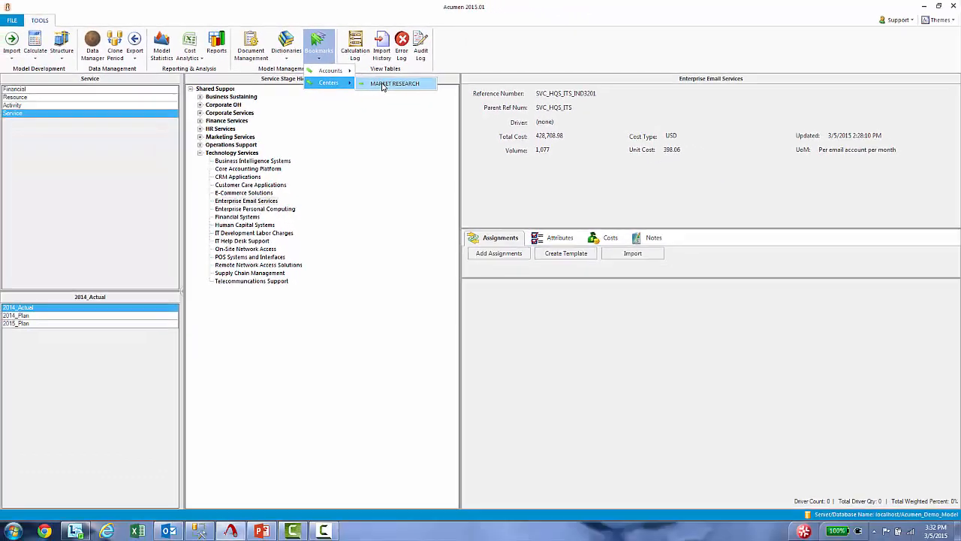
click(383, 84)
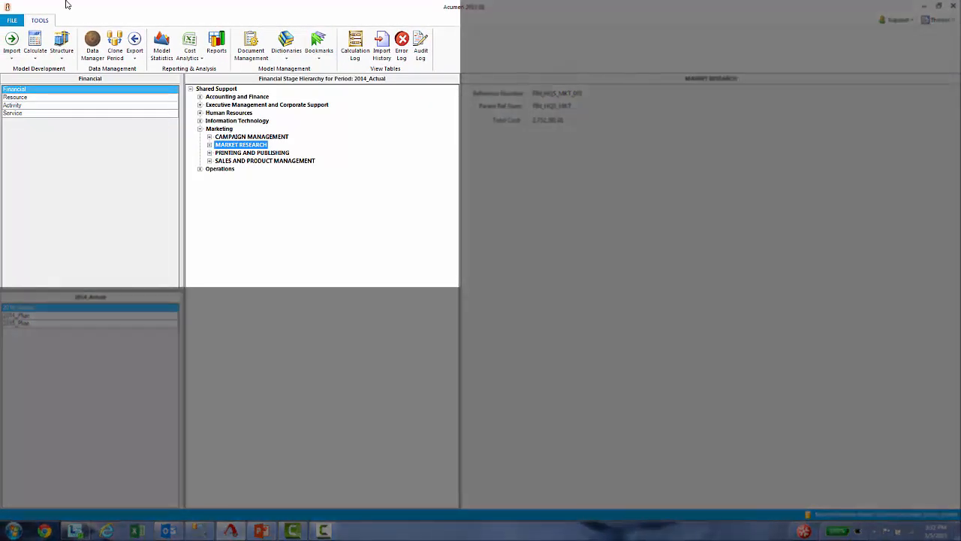
click(62, 57)
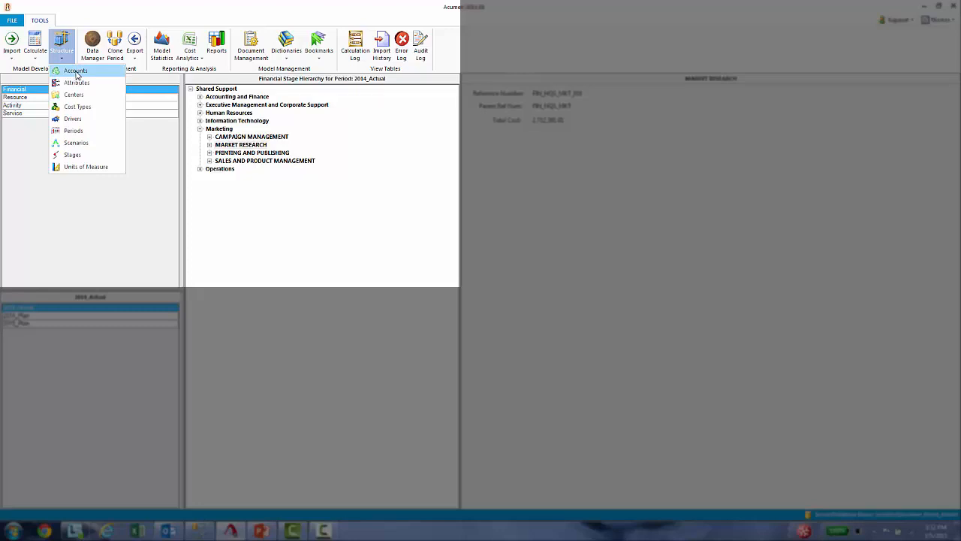
click(85, 2)
Start a Microsoft Excel import with AccountDriver$ as the source table and Assignments as the destination
click(6, 61)
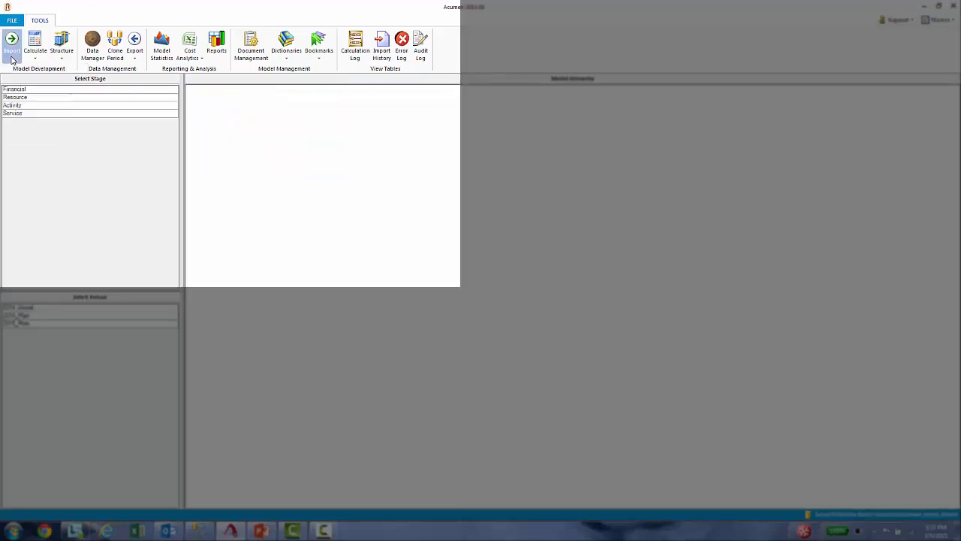
click(12, 58)
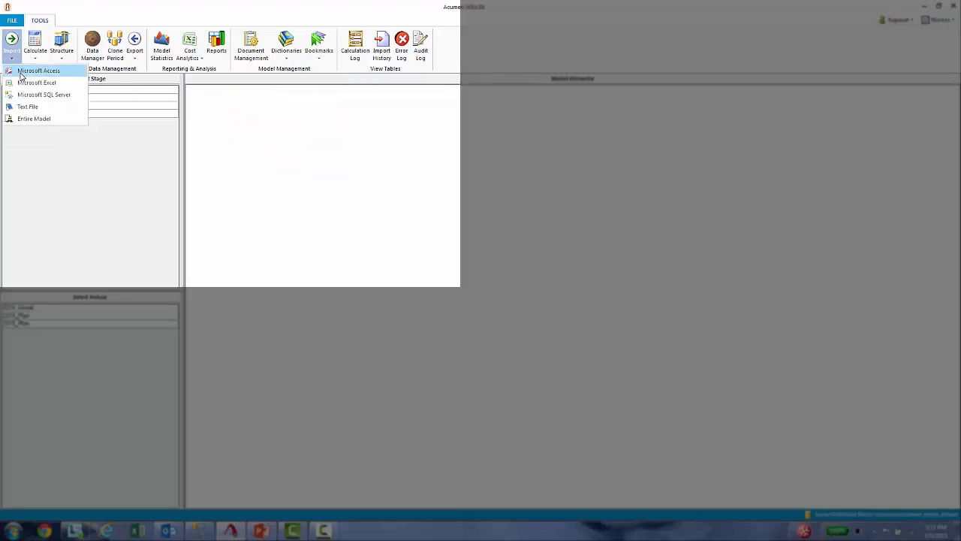
click(36, 82)
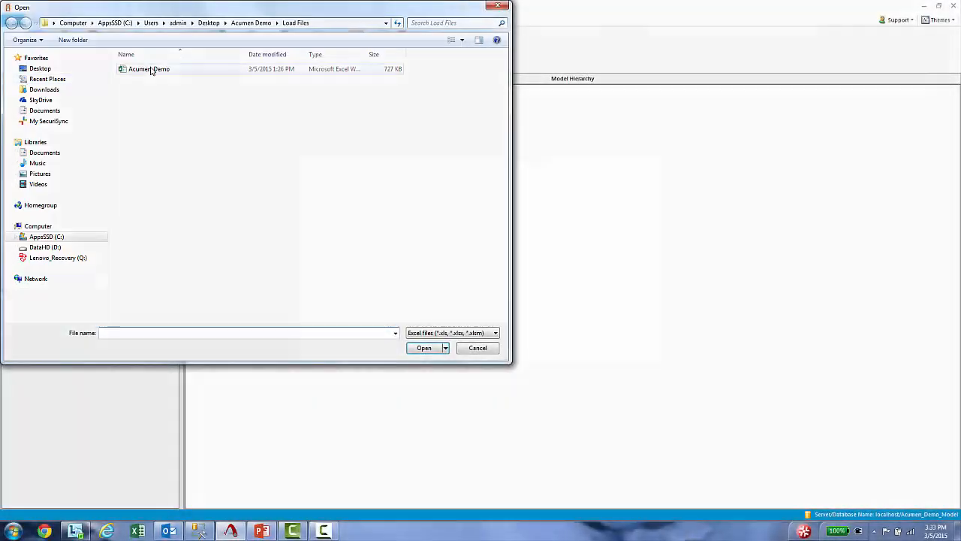
double_click(150, 70)
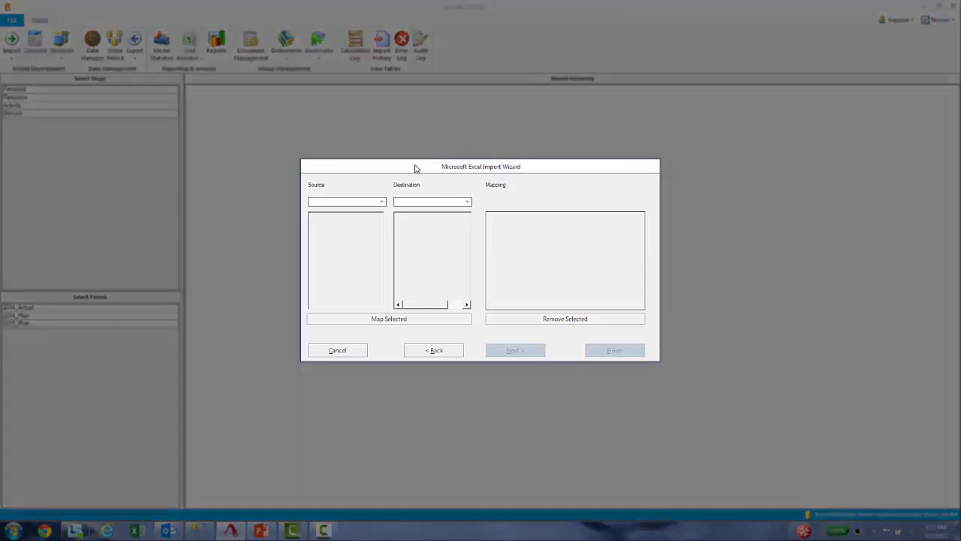
click(382, 201)
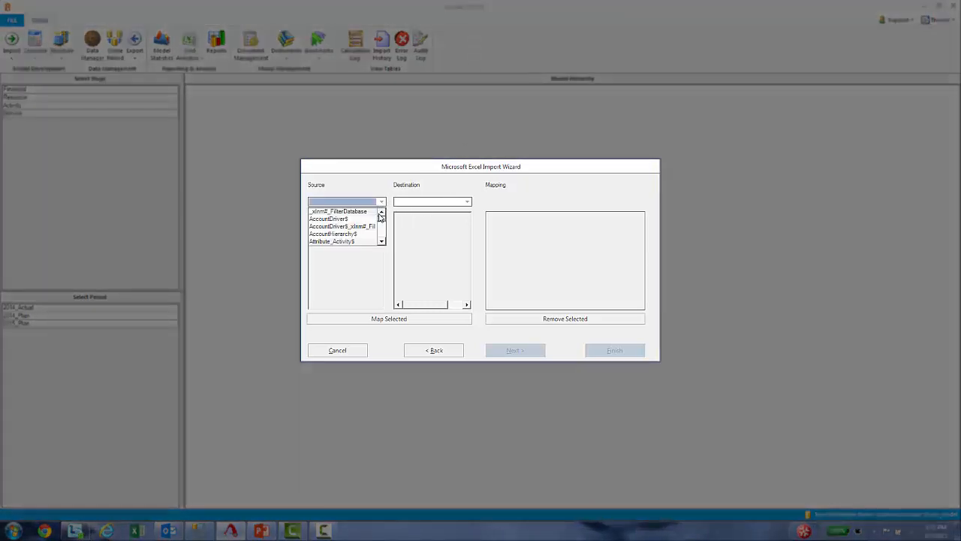
click(350, 219)
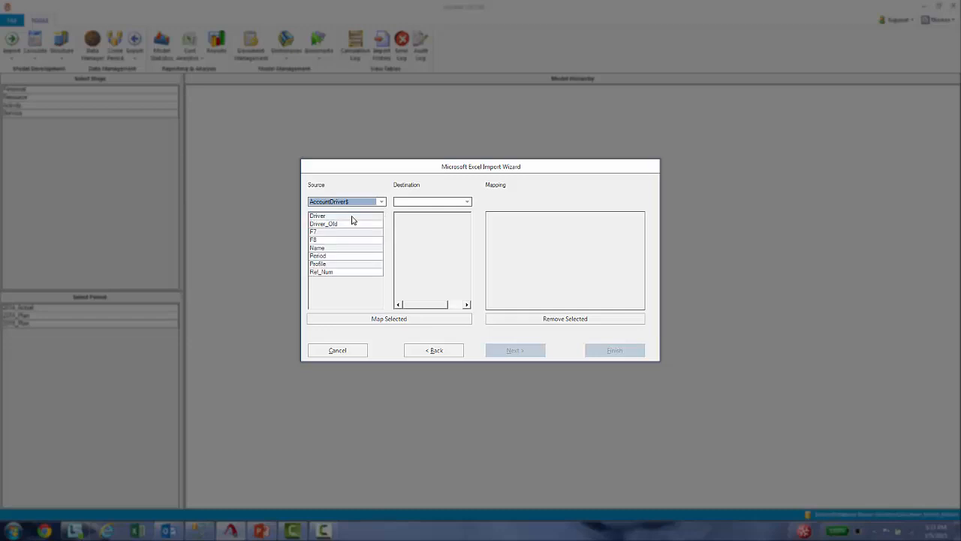
click(465, 202)
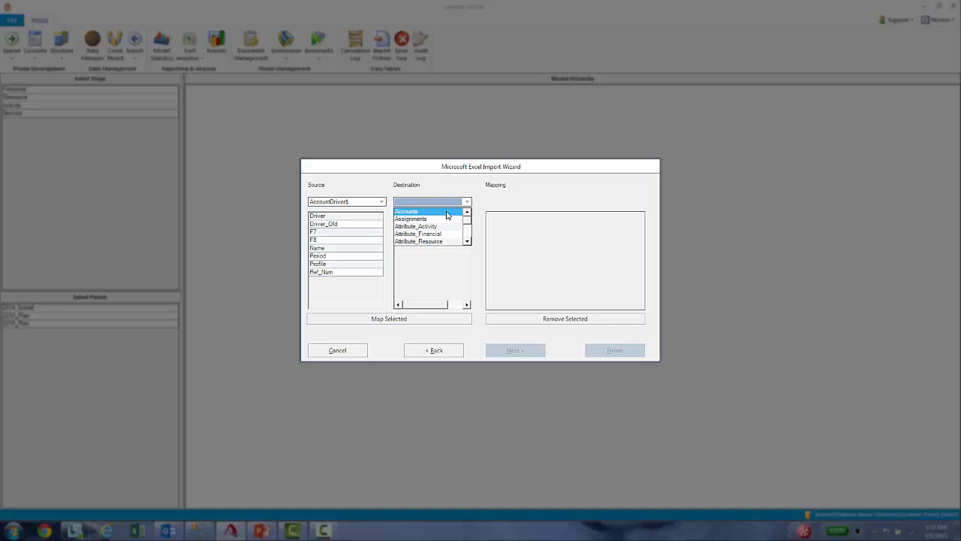
click(446, 218)
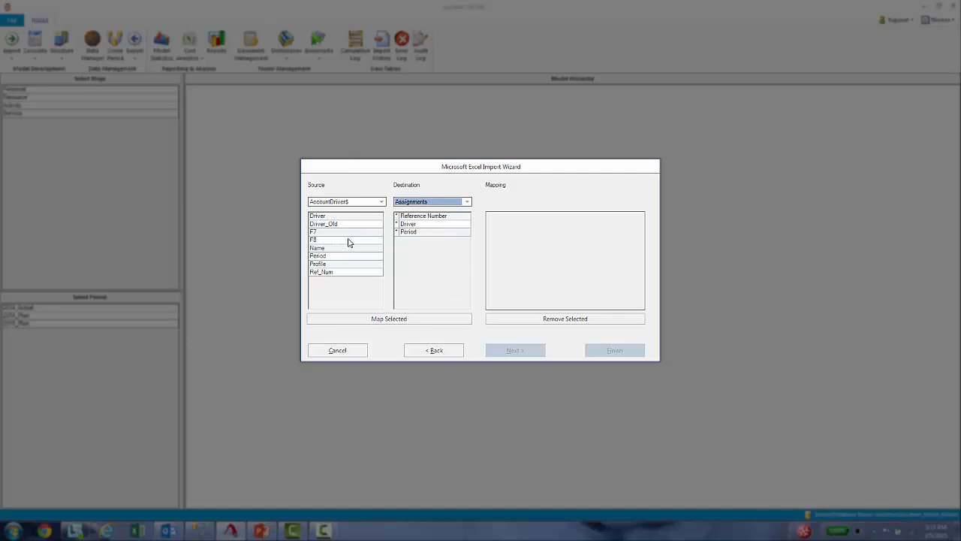
Map the source field Ref_Num to the destination field Reference Number in the import wizard
click(346, 271)
click(409, 217)
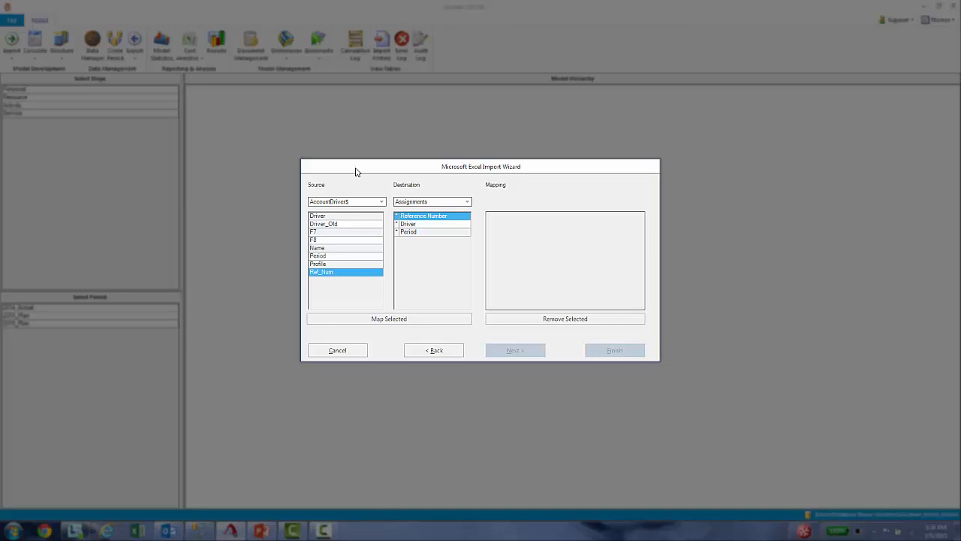
click(404, 319)
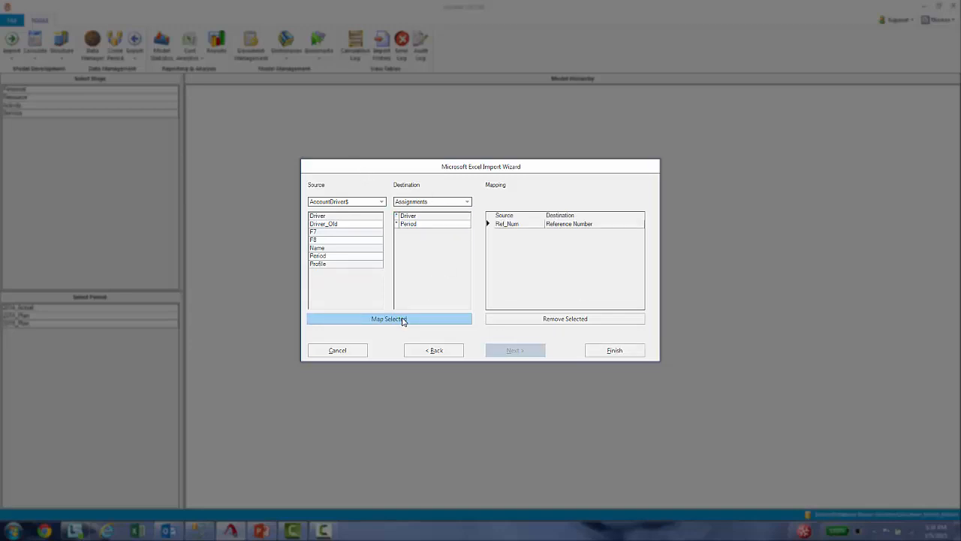
click(403, 319)
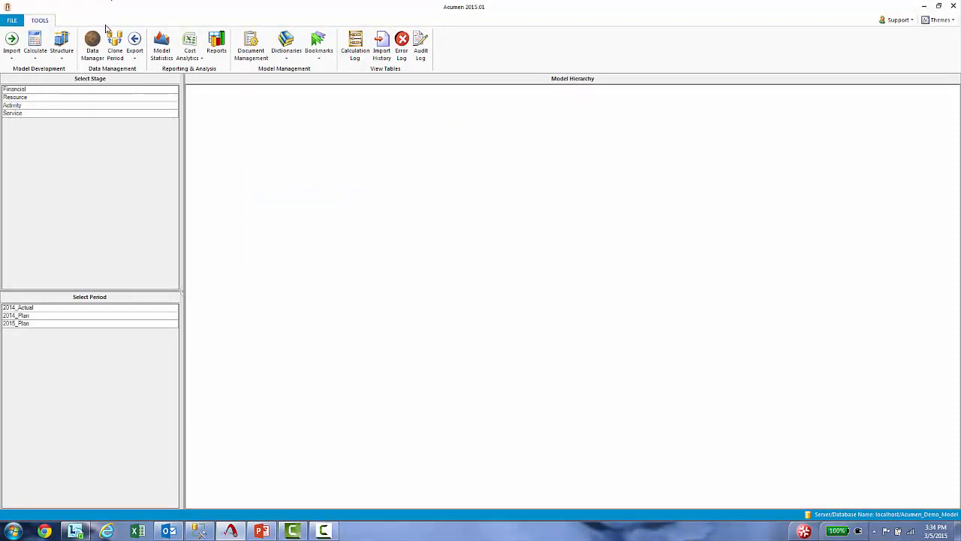
Try to clone a period by choosing a source period and starting on the new period's name
click(121, 47)
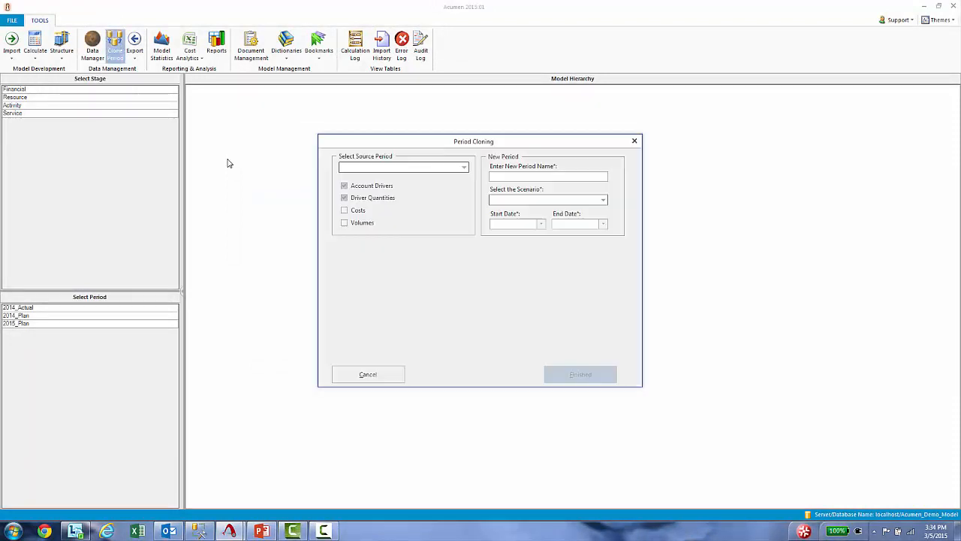
click(464, 167)
click(415, 179)
click(515, 176)
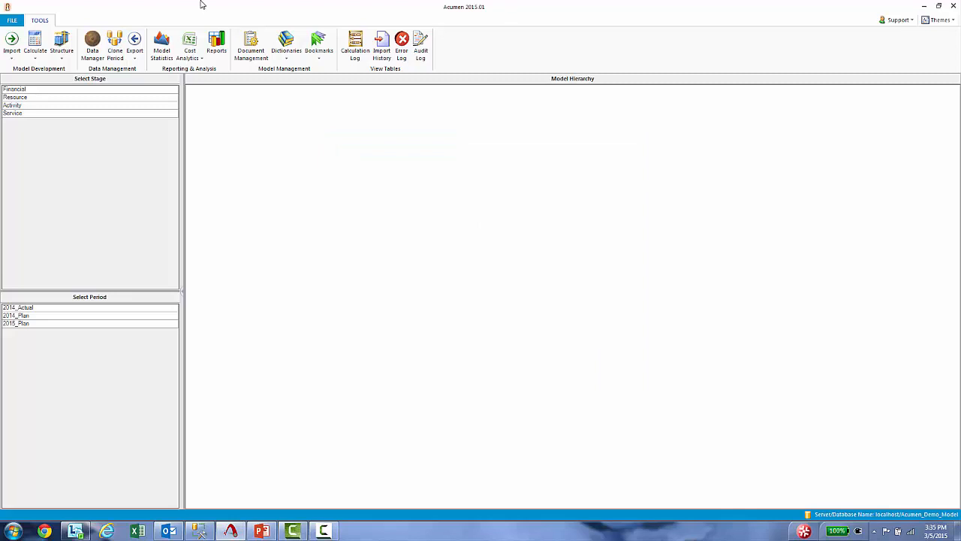
Look through the export formats and packages and the single-period and multi-period options of Cost Analytics
click(138, 59)
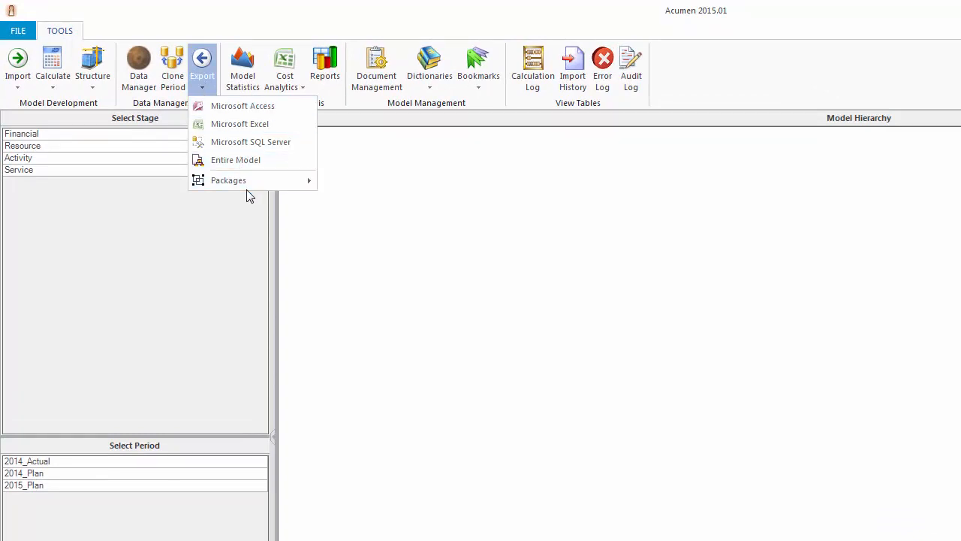
mouse_move(246, 187)
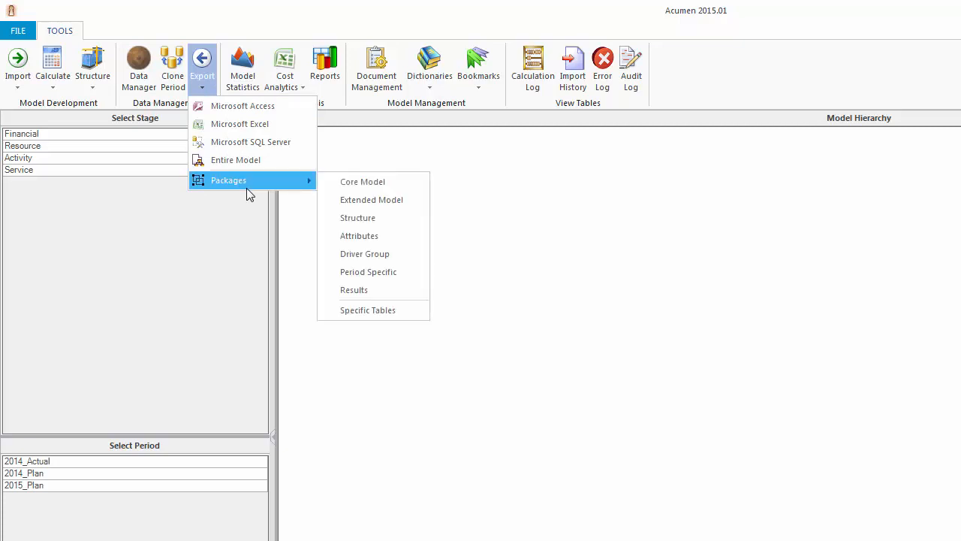
click(266, 2)
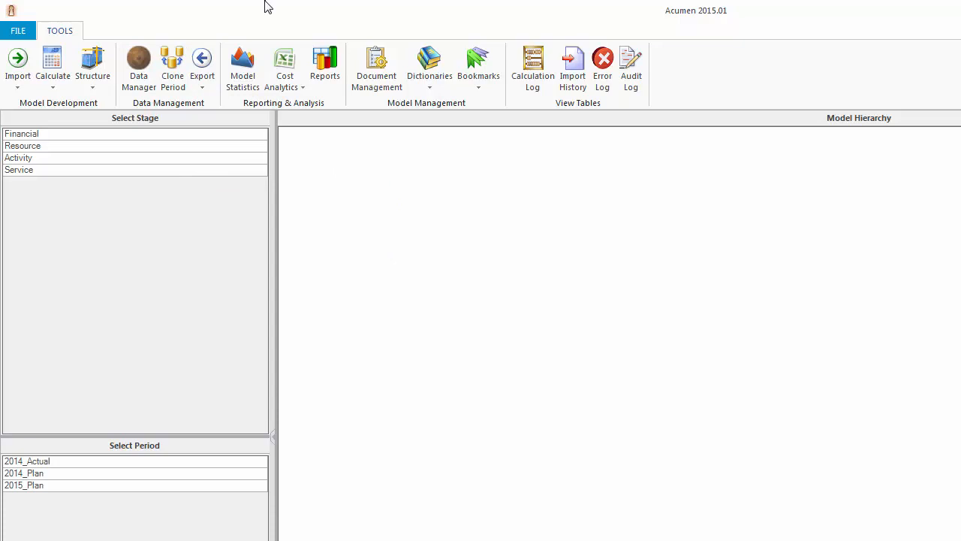
click(283, 92)
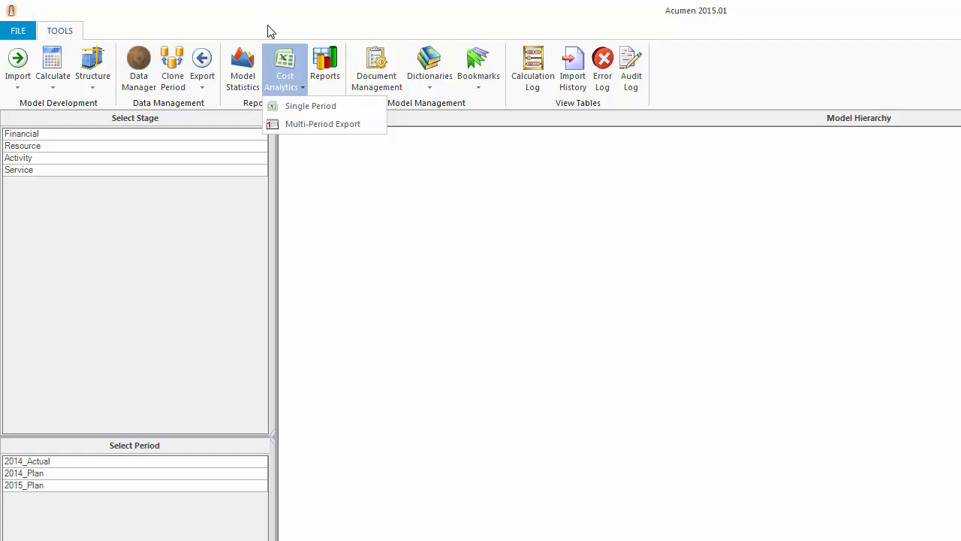
click(269, 26)
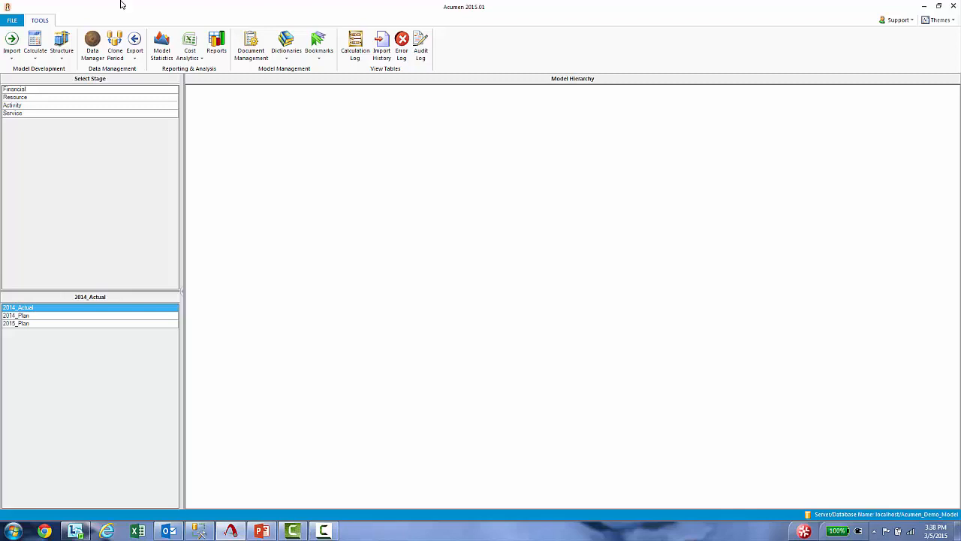
Review the Model Statistics for the 2014_Actual period and close them
click(162, 42)
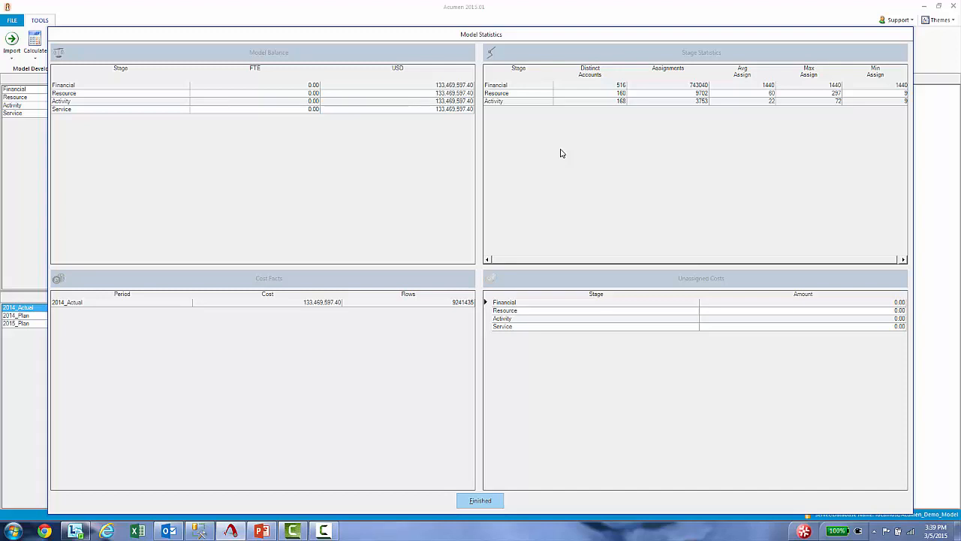
click(479, 501)
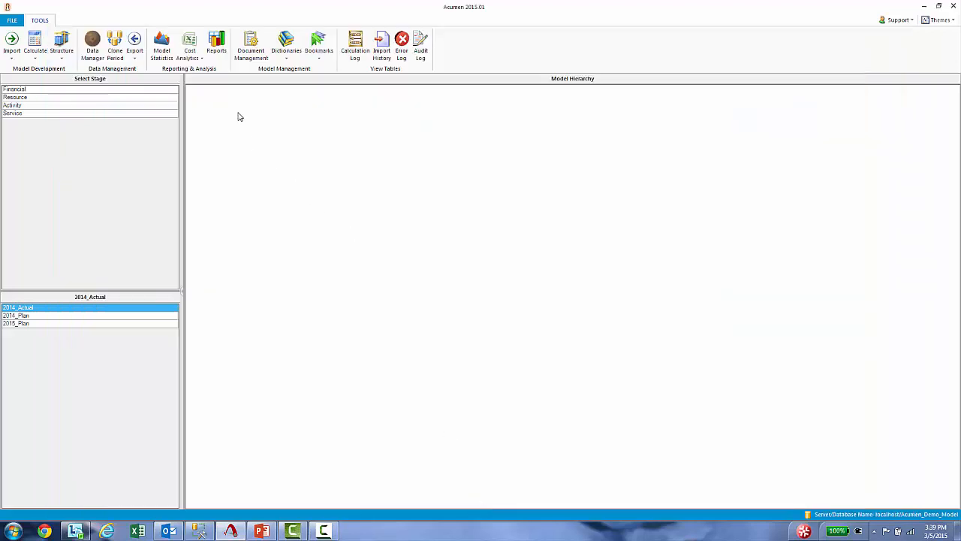
Open the Driver chart from the graph reports to examine relative driver complexity
click(224, 44)
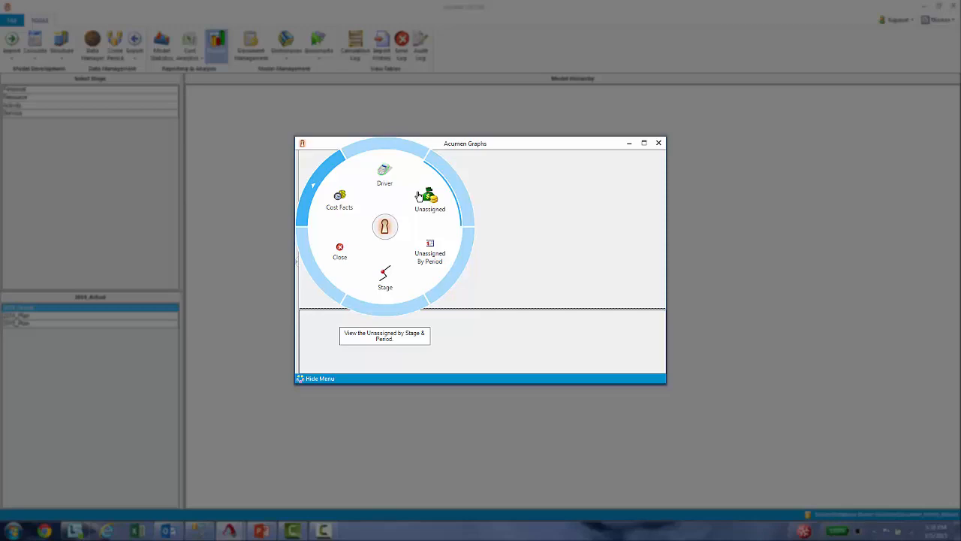
click(391, 180)
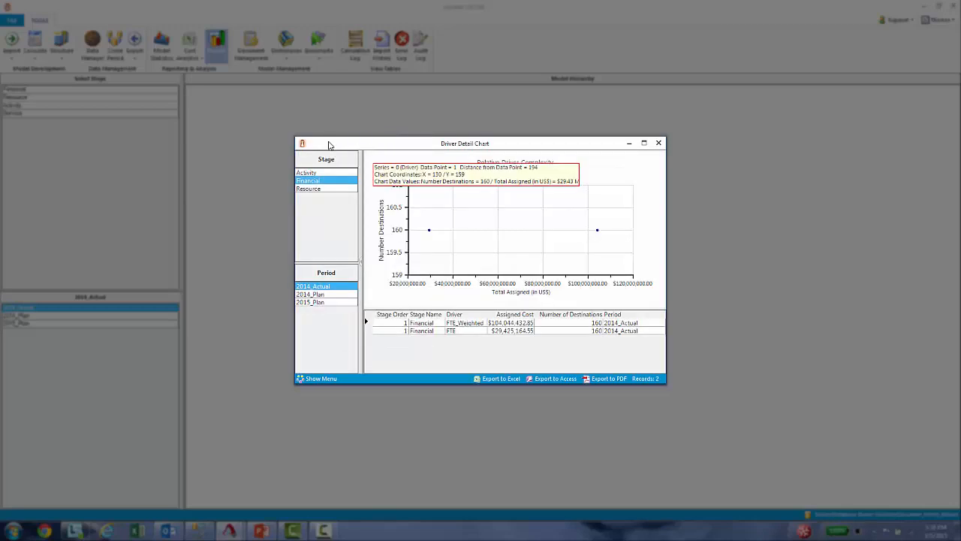
Examine the driver complexity chart for the Resource stage and close the chart
click(312, 189)
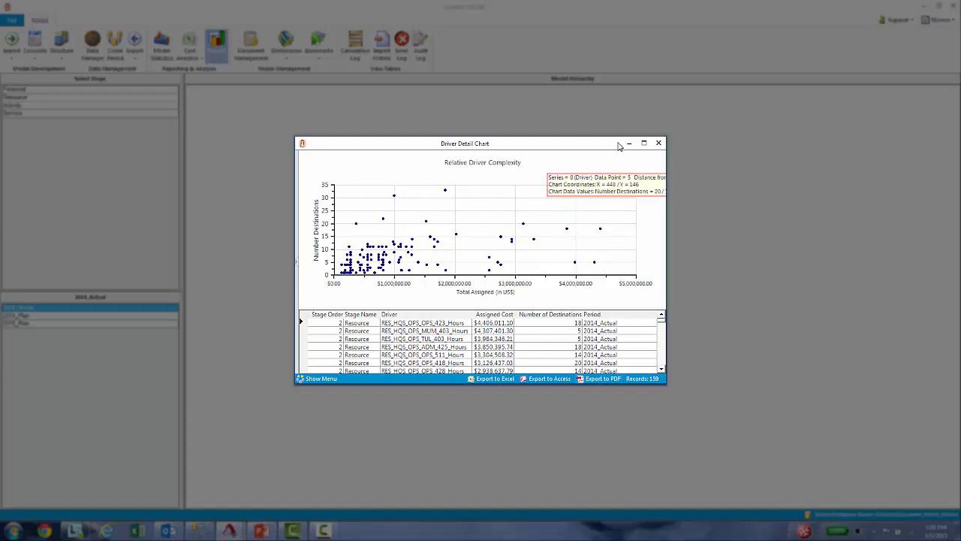
click(657, 143)
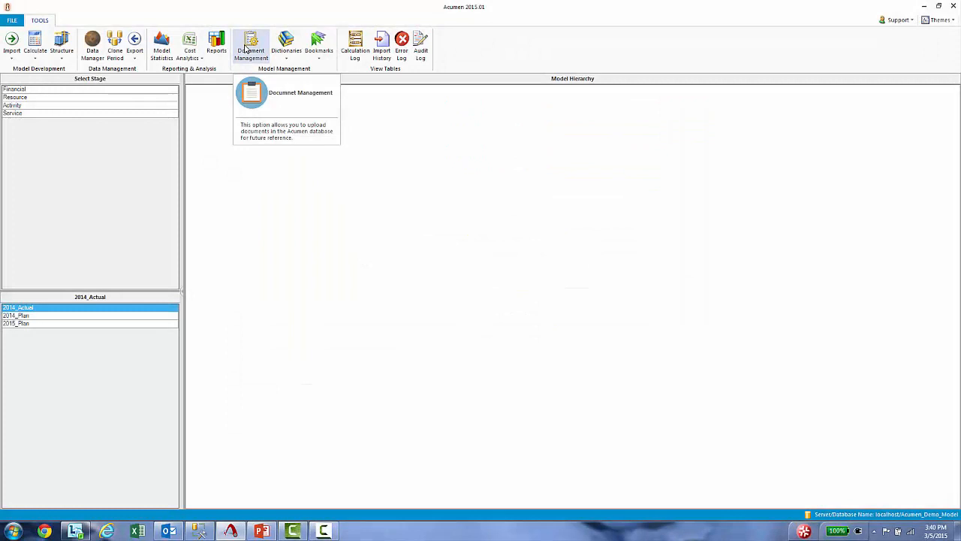
Review the files stored in Document Management, close them, and open the Driver dictionary
click(245, 49)
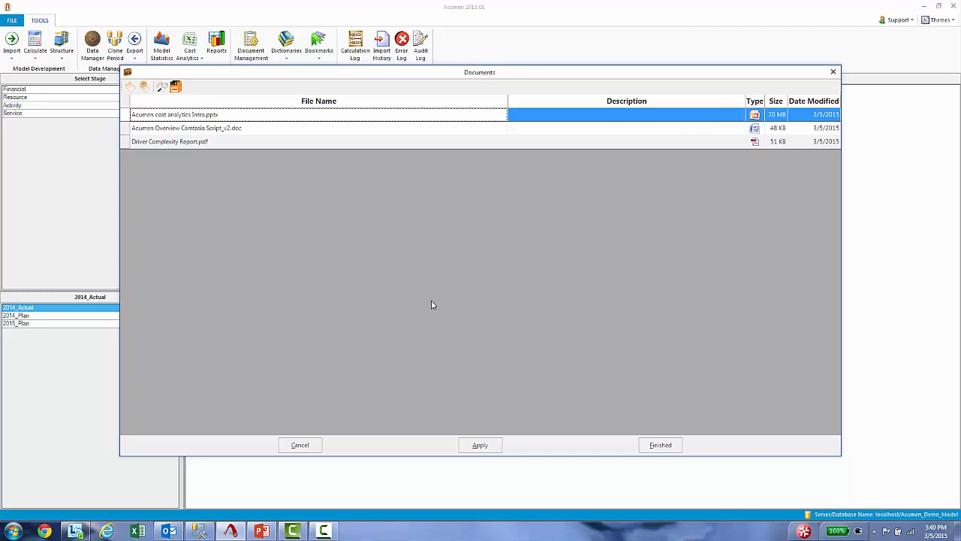
click(672, 445)
click(288, 60)
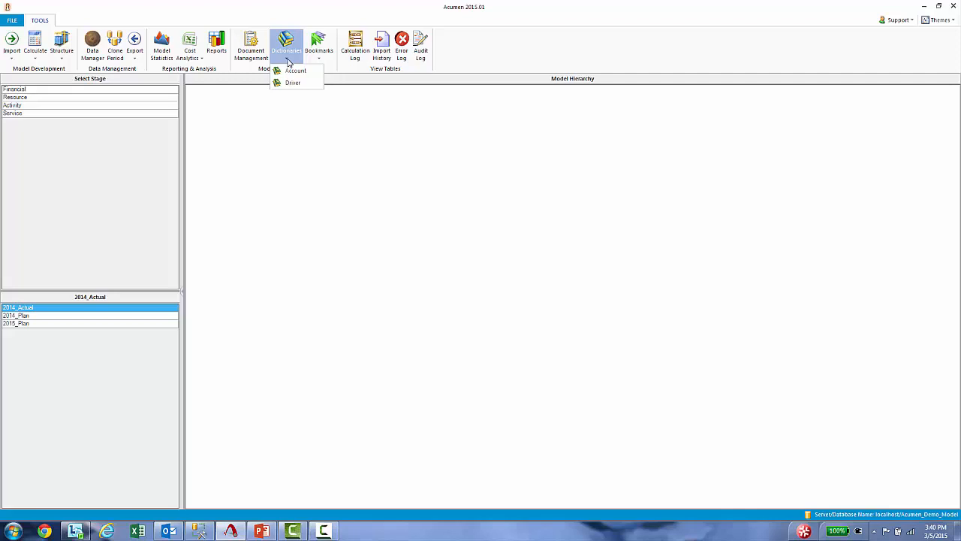
click(295, 83)
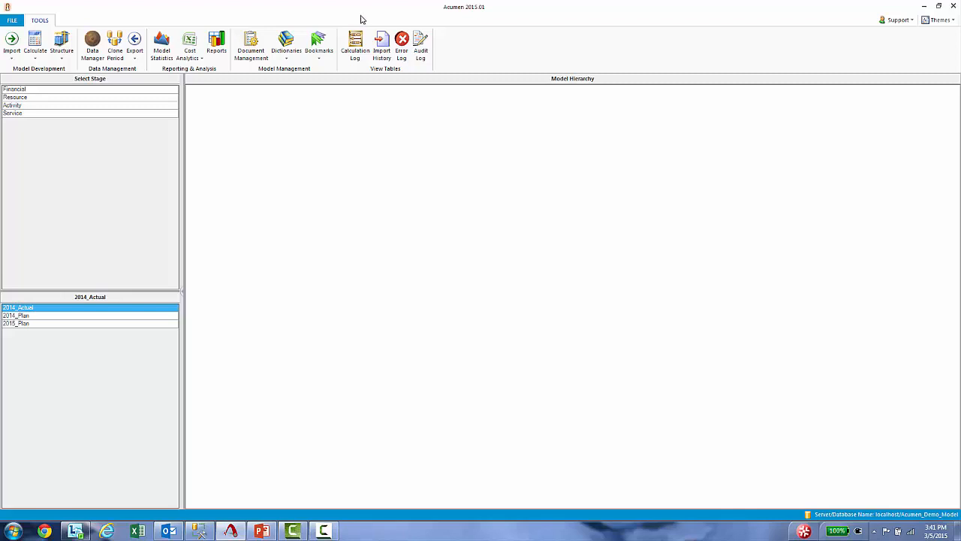
Review the Calculation Log and the Import History, including the import user, type, source and the updated, failed and skipped row columns
click(355, 39)
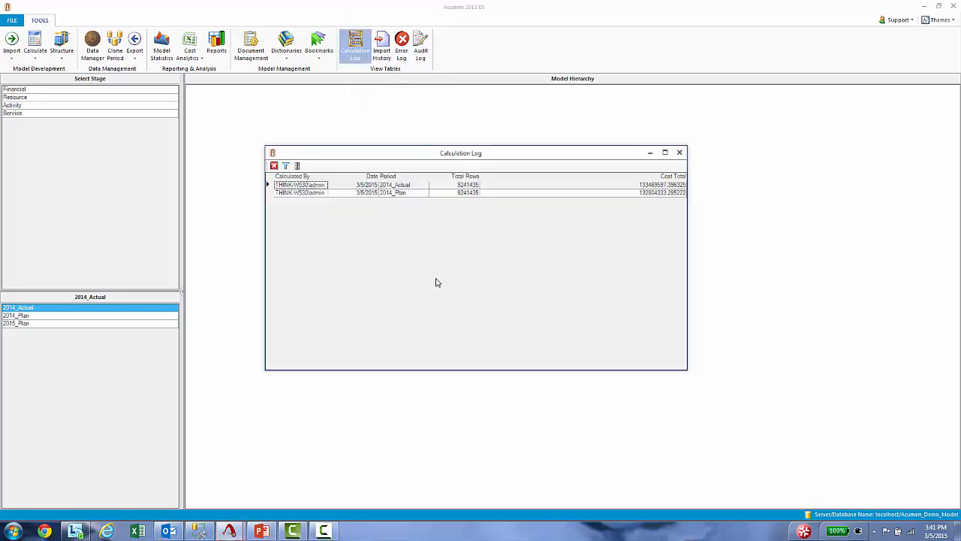
click(679, 152)
click(381, 46)
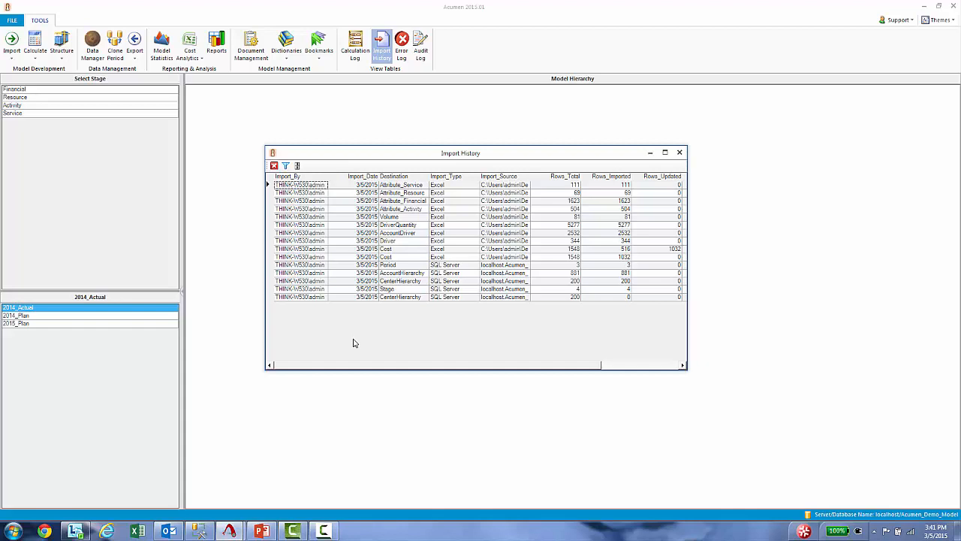
click(304, 194)
click(445, 187)
click(565, 195)
drag(567, 365, 659, 369)
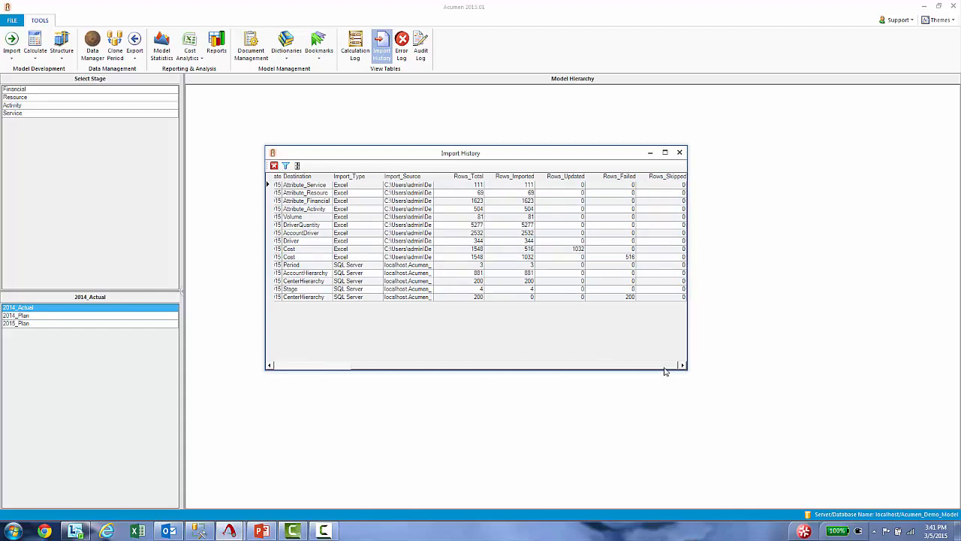
Review the Error Log and the Audit Log, closing each one after viewing
click(402, 44)
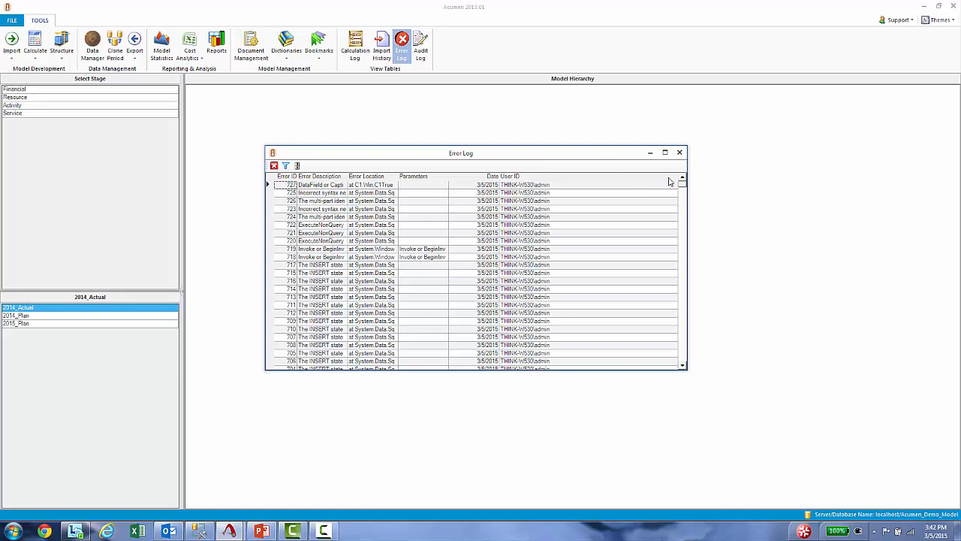
click(679, 152)
click(422, 45)
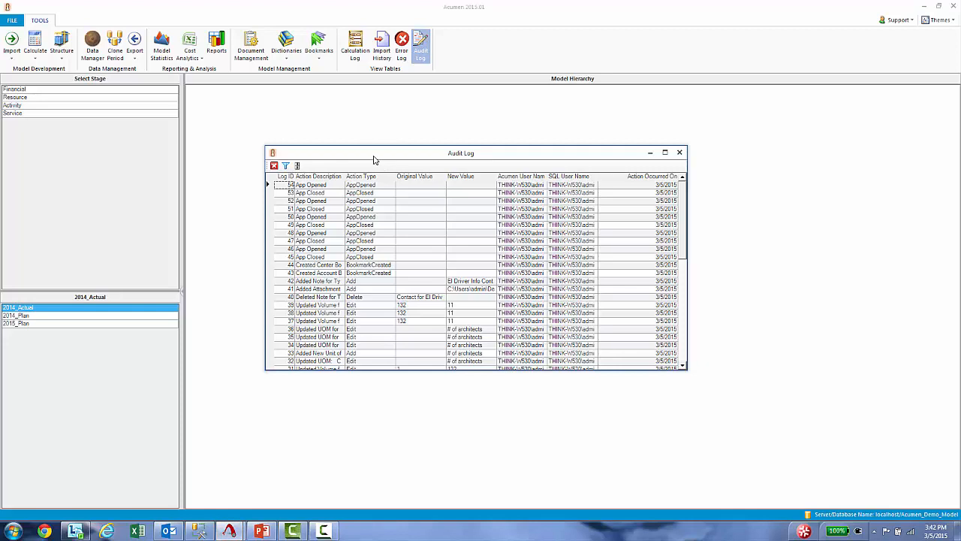
click(678, 153)
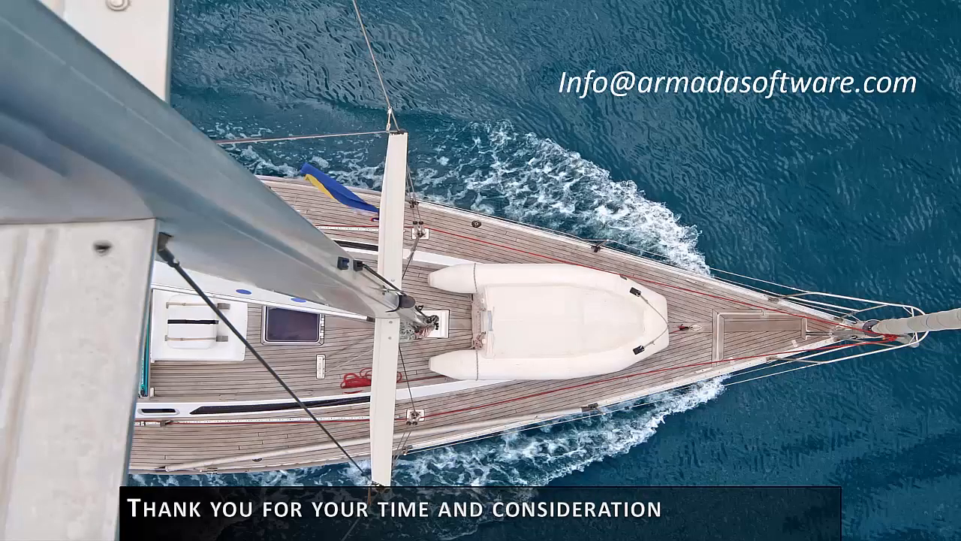